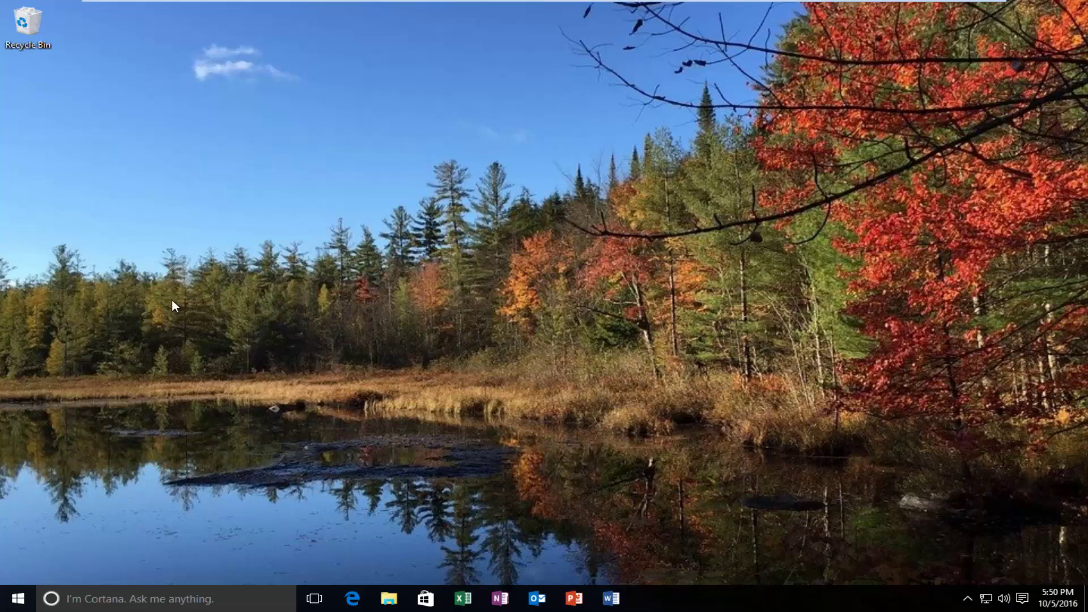
Restart the PC into the recovery options with Shift+Restart from the Start power menu.
left_click(19, 601)
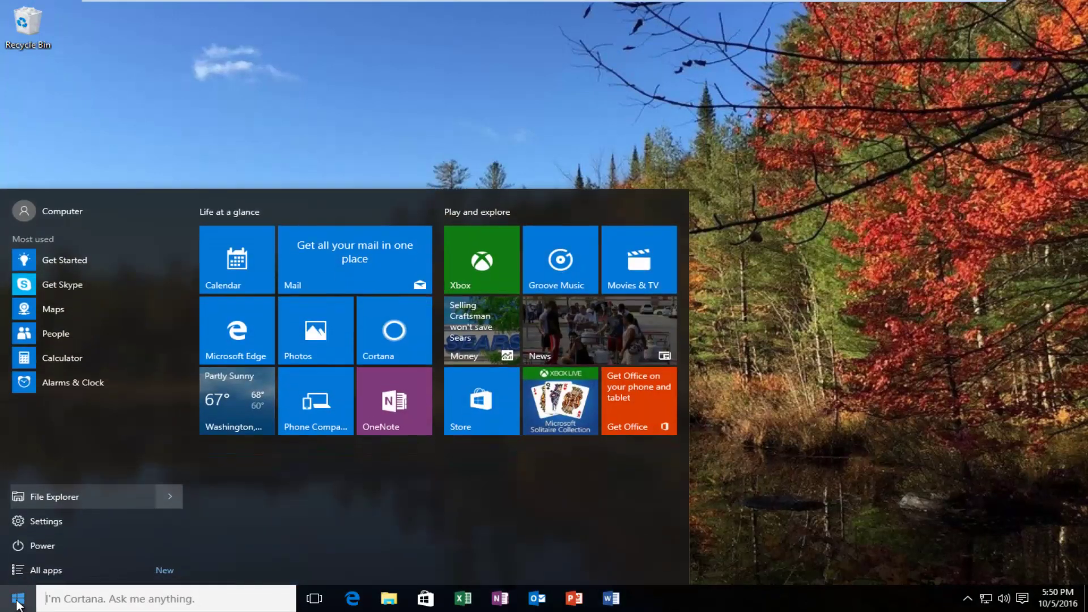
left_click(22, 538)
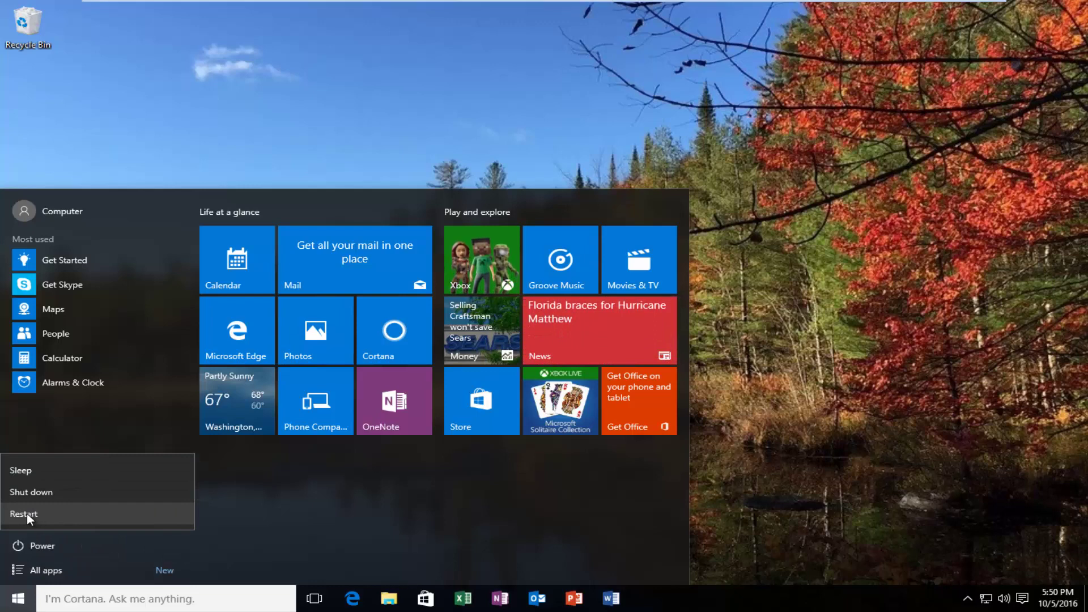
left_click(26, 513)
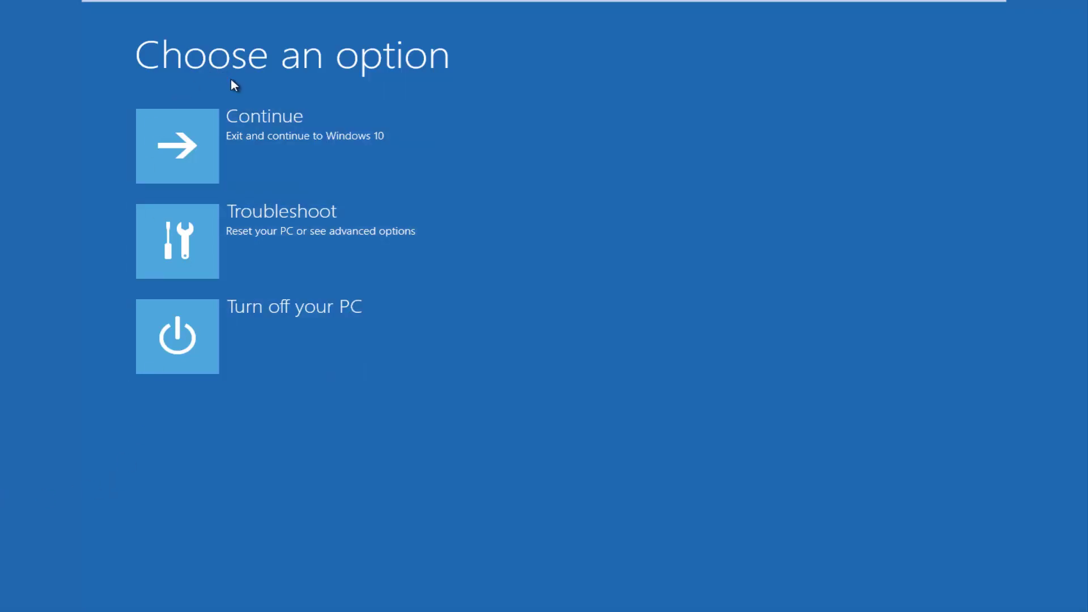
Go to Troubleshoot > Advanced options > Startup Settings to reboot into Safe Mode.
left_click(255, 248)
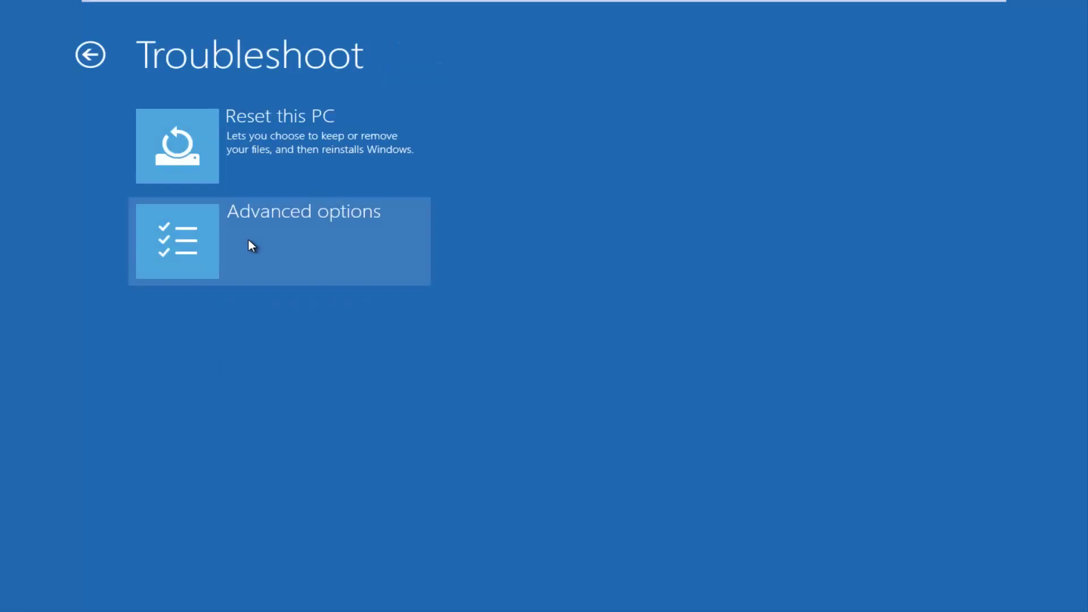
left_click(220, 243)
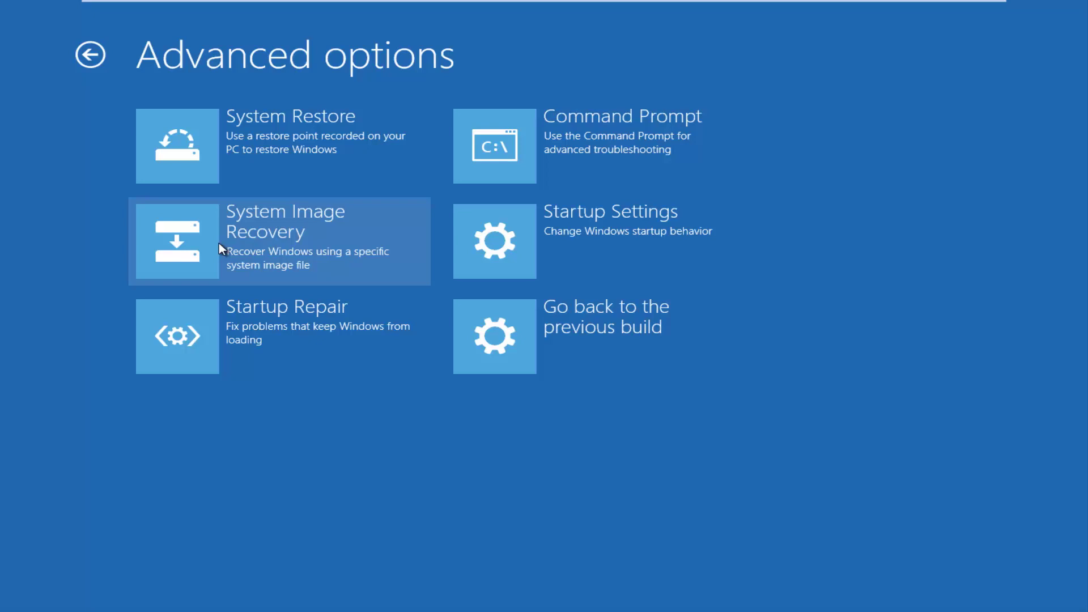
left_click(528, 242)
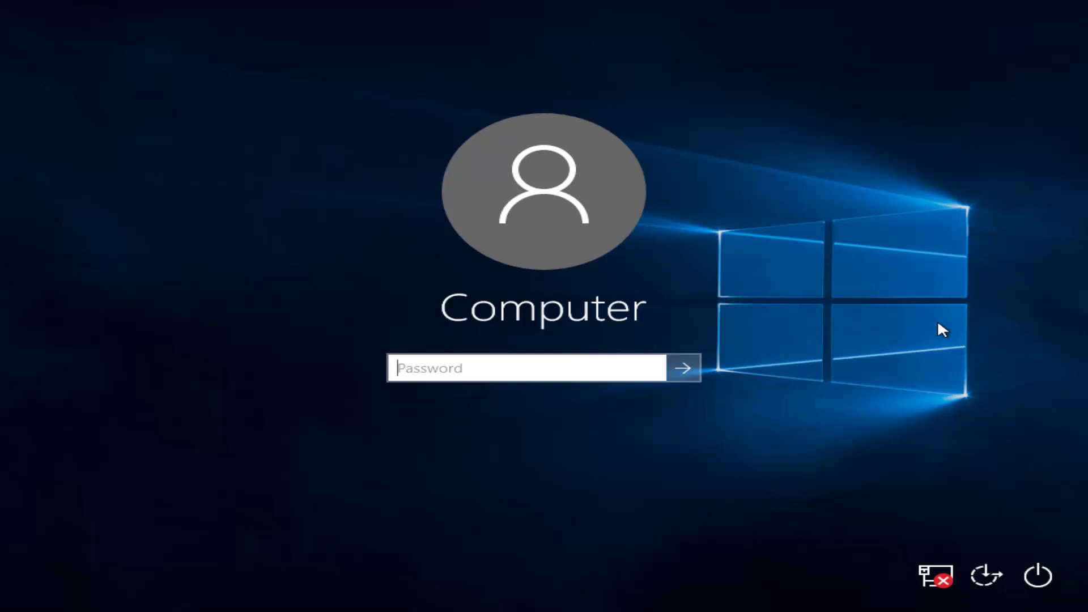
Sign in to the Safe Mode session with the account password.
type("********")
key("Return")
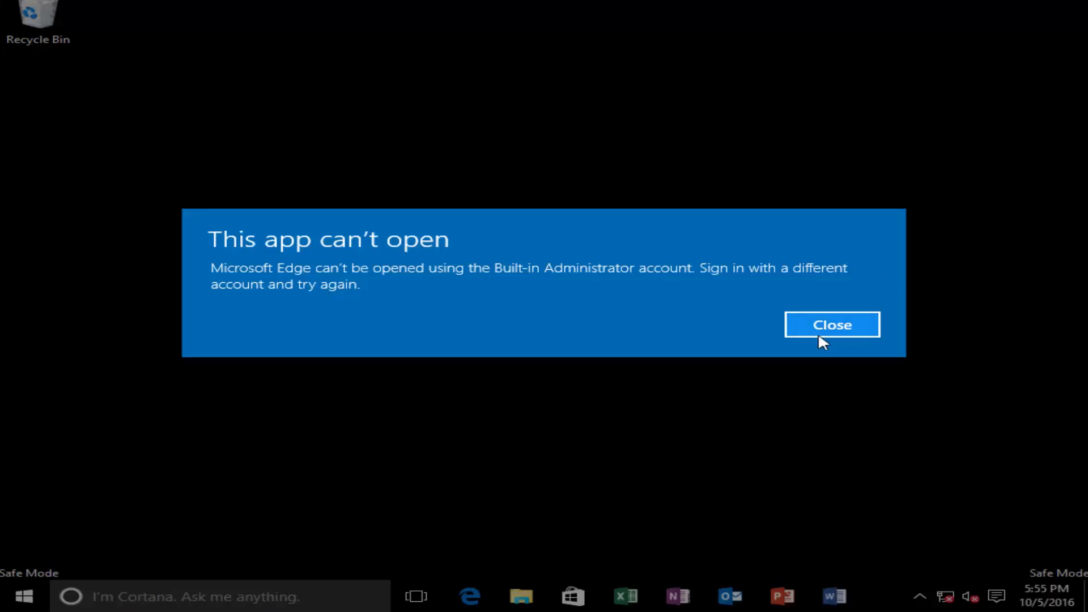
Dismiss the Edge can't-open message and open an administrator Command Prompt.
left_click(818, 323)
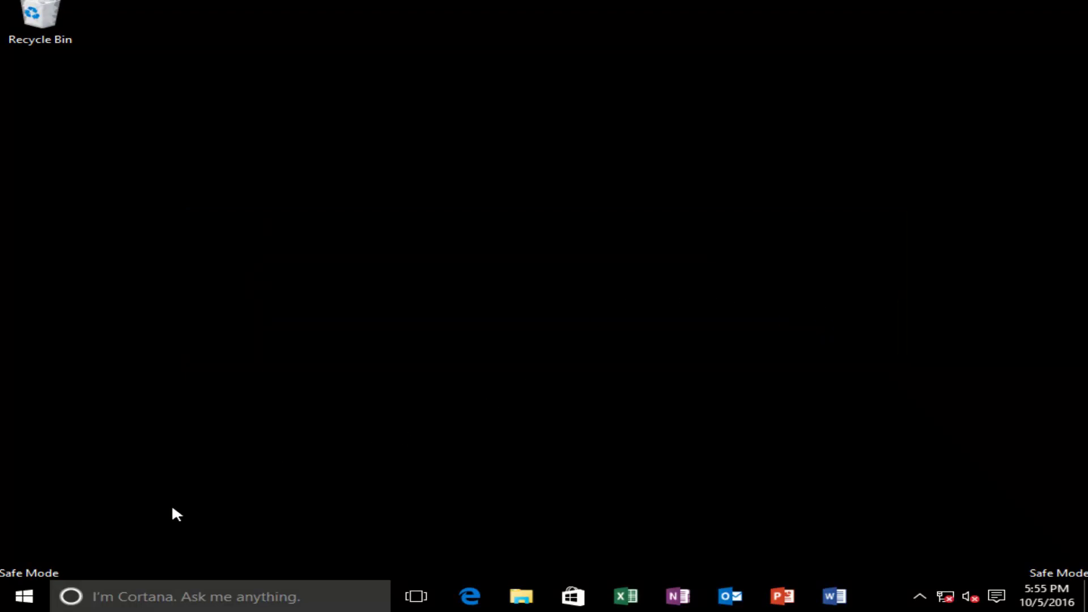
right_click(29, 589)
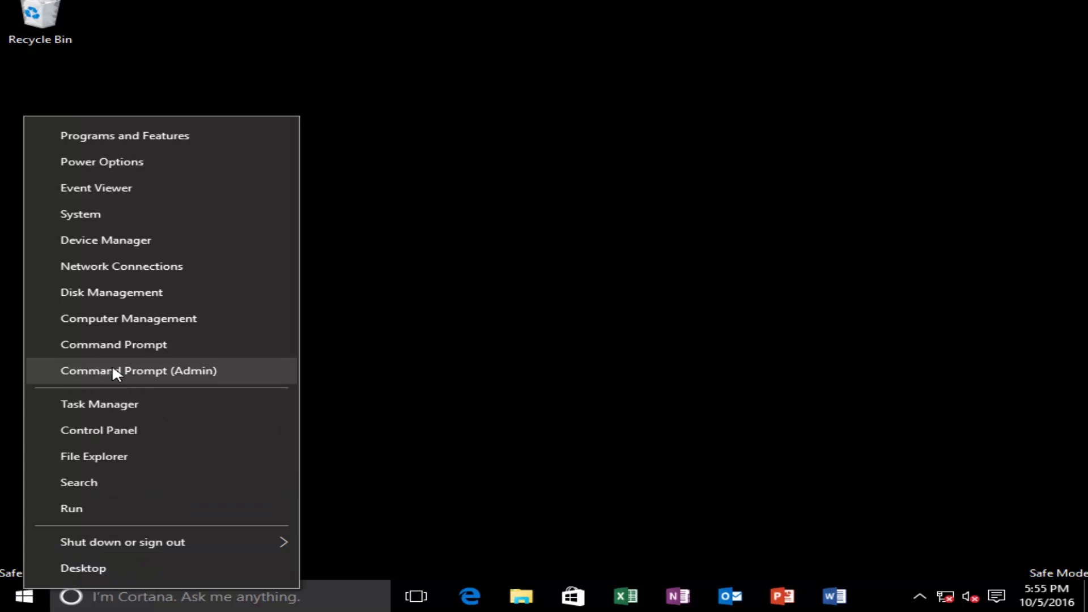
left_click(126, 371)
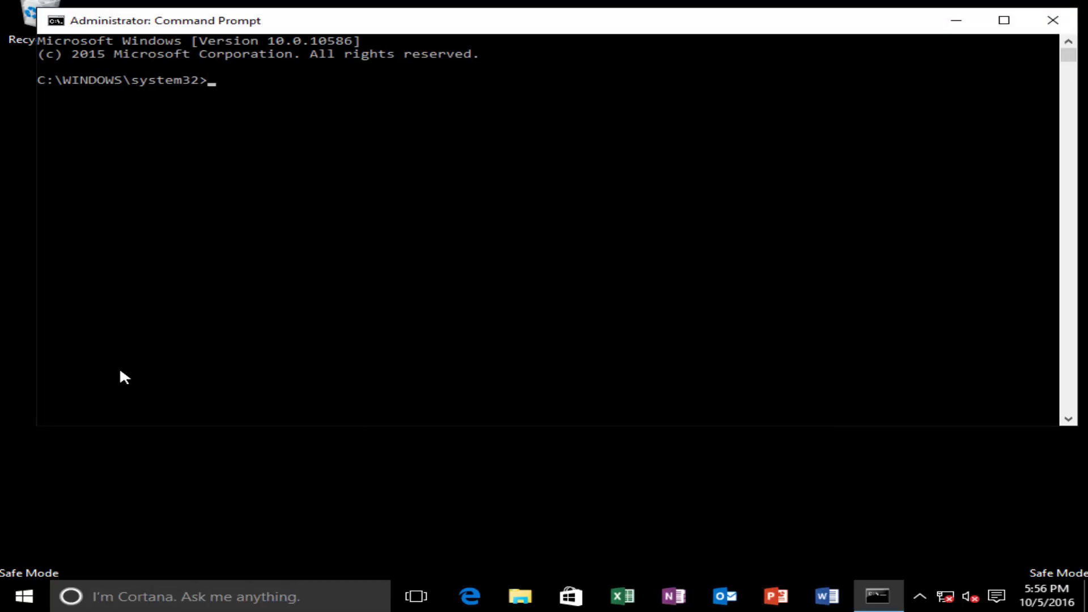
Run chkdsk /f /r and answer y to schedule the disk check for next restart.
type("chkdsk")
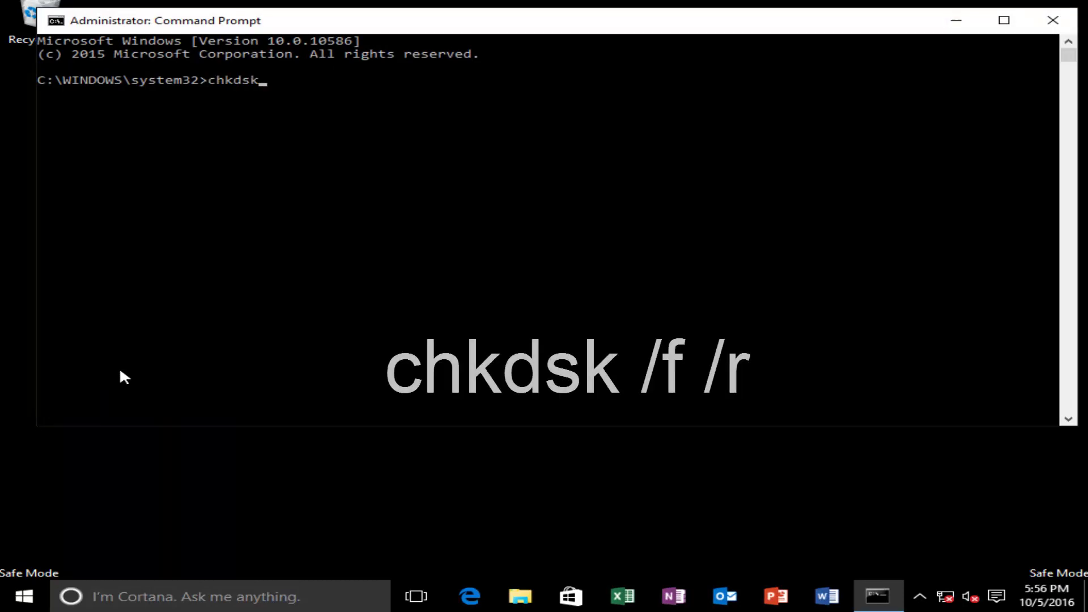
type(" /")
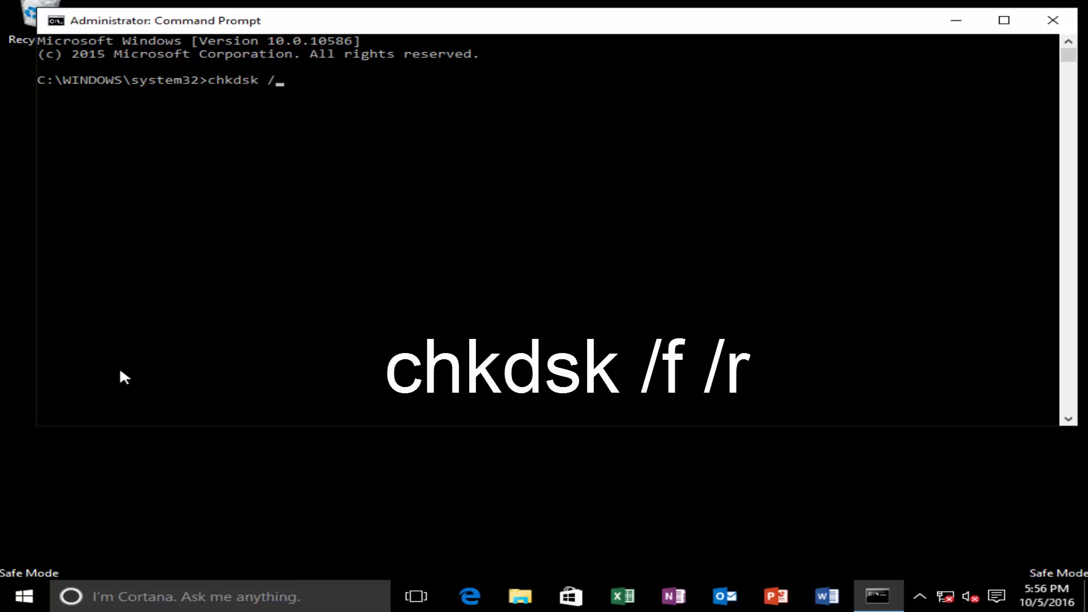
type("f /r")
key("Return")
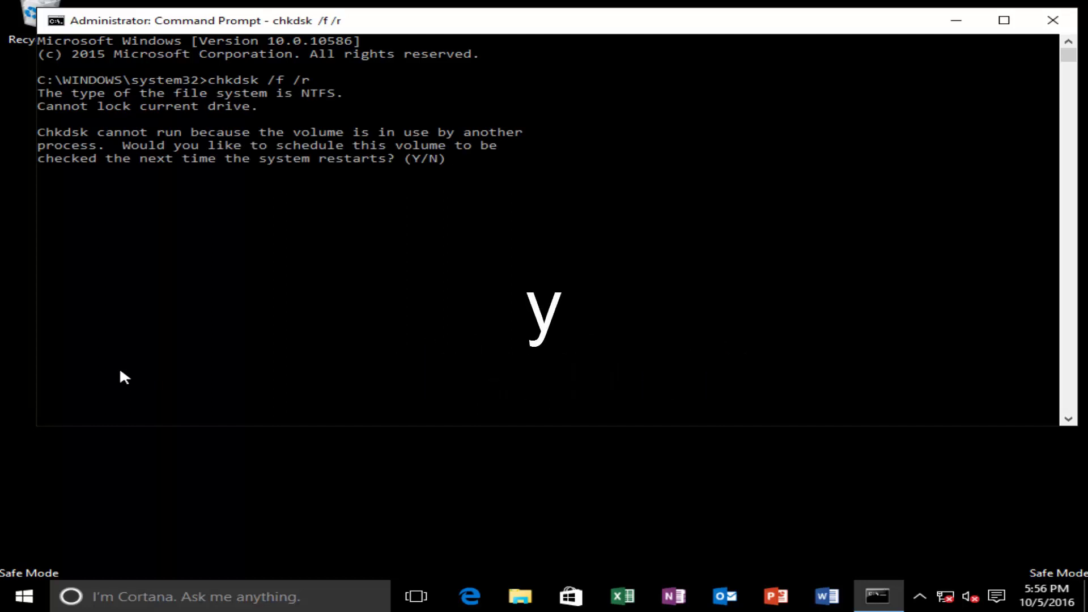
type("y")
key("Return")
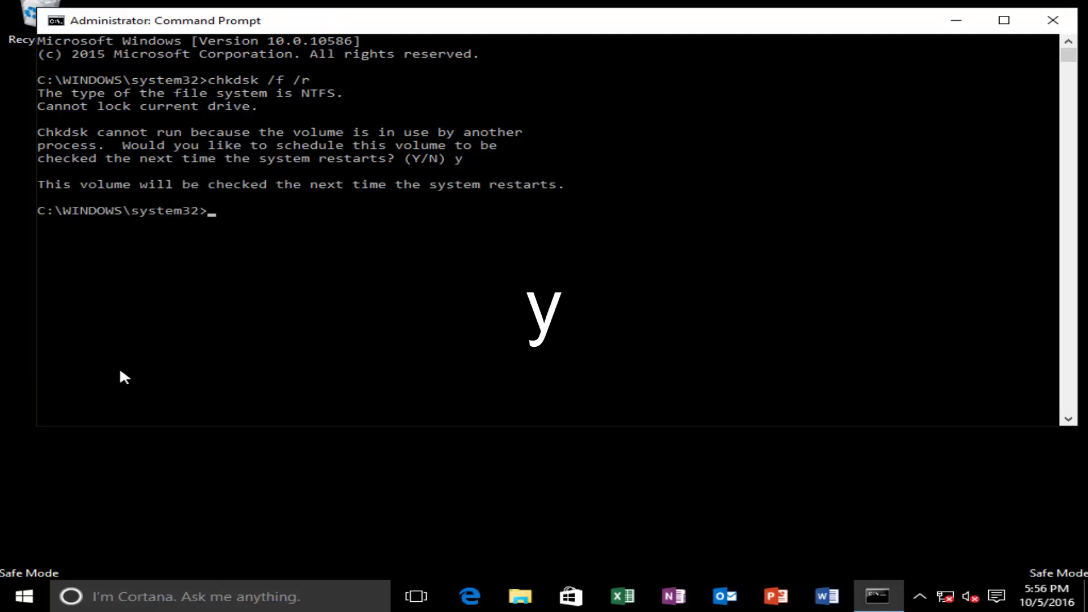
Close Command Prompt and restart Windows so chkdsk scans and repairs drive C:.
left_click(1051, 17)
left_click(23, 601)
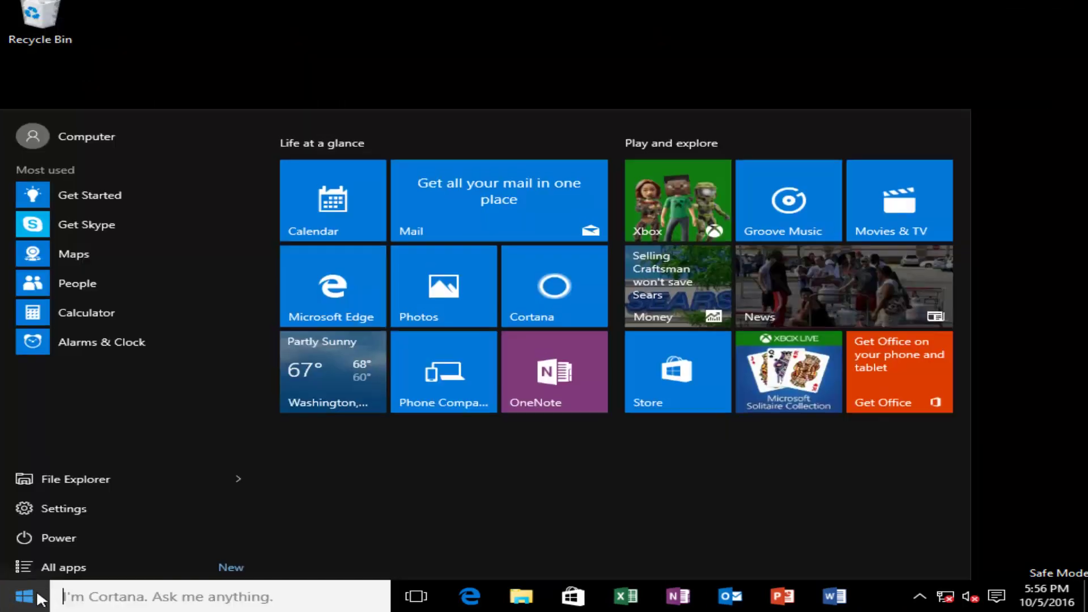
left_click(70, 531)
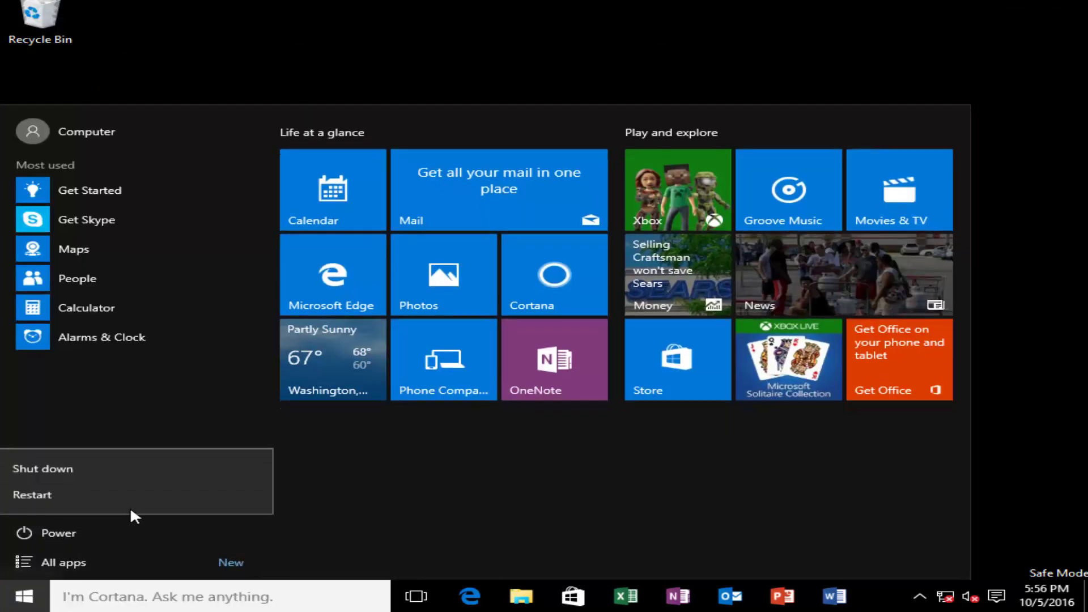
left_click(77, 496)
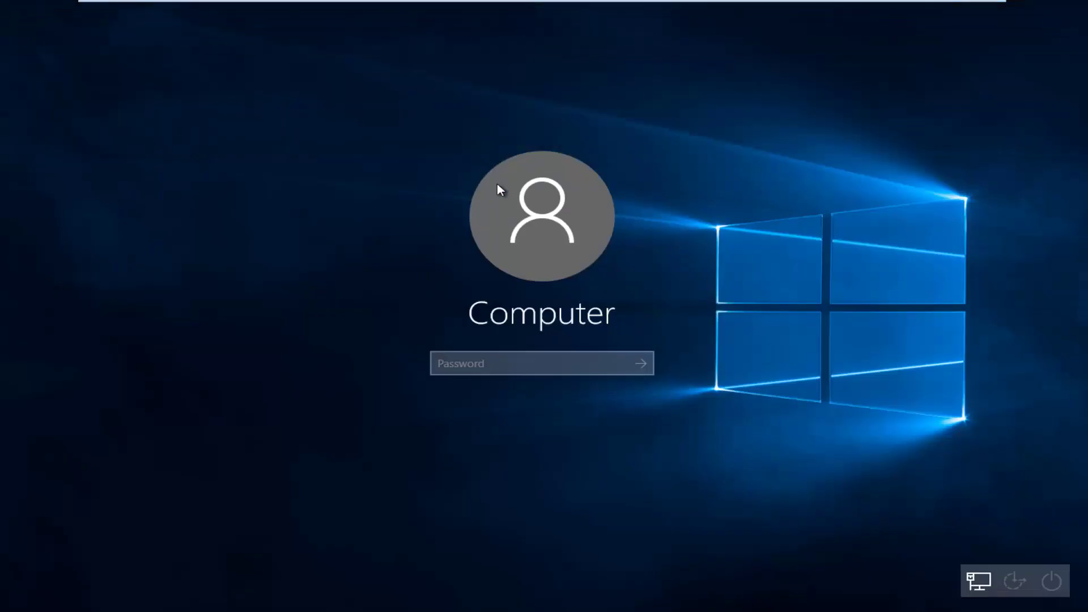
Sign back in with the account password to reach the normal desktop.
type("password")
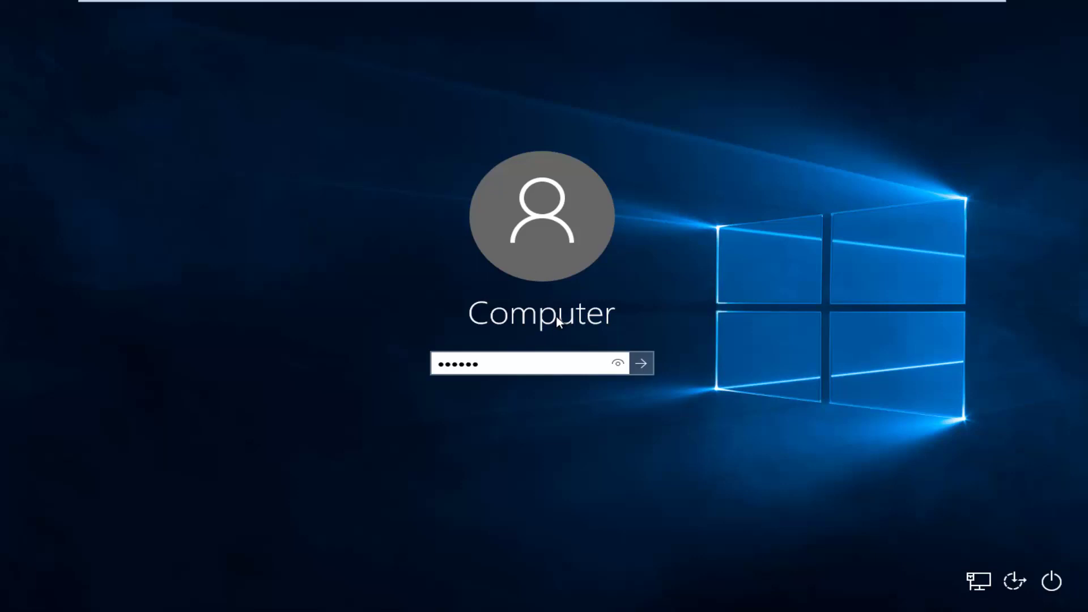
key("Return")
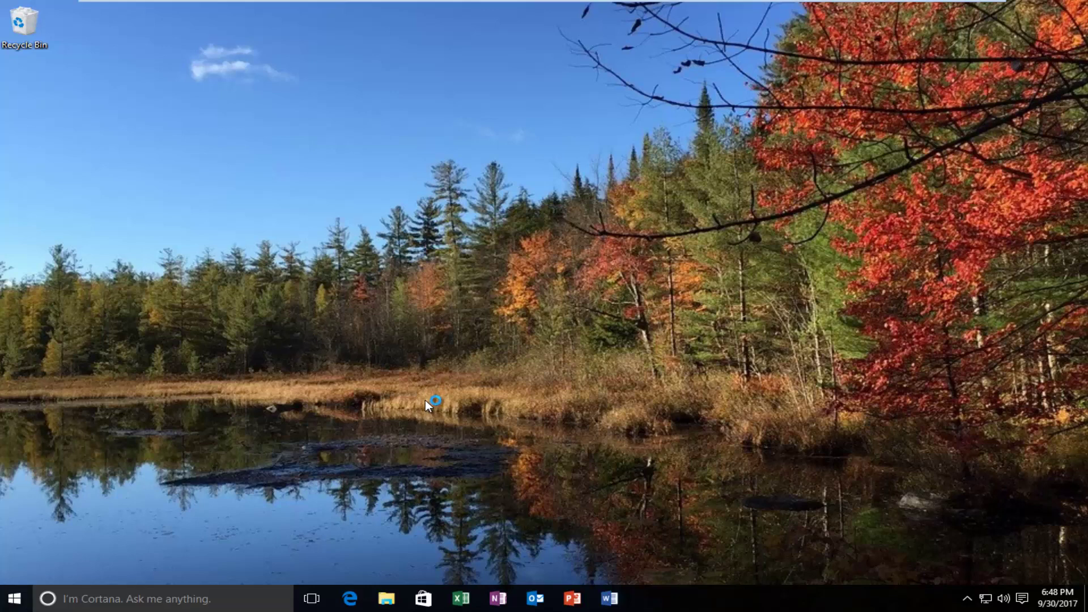
Launch Edge and search Google for 'tweaking utlity windows'.
left_click(351, 598)
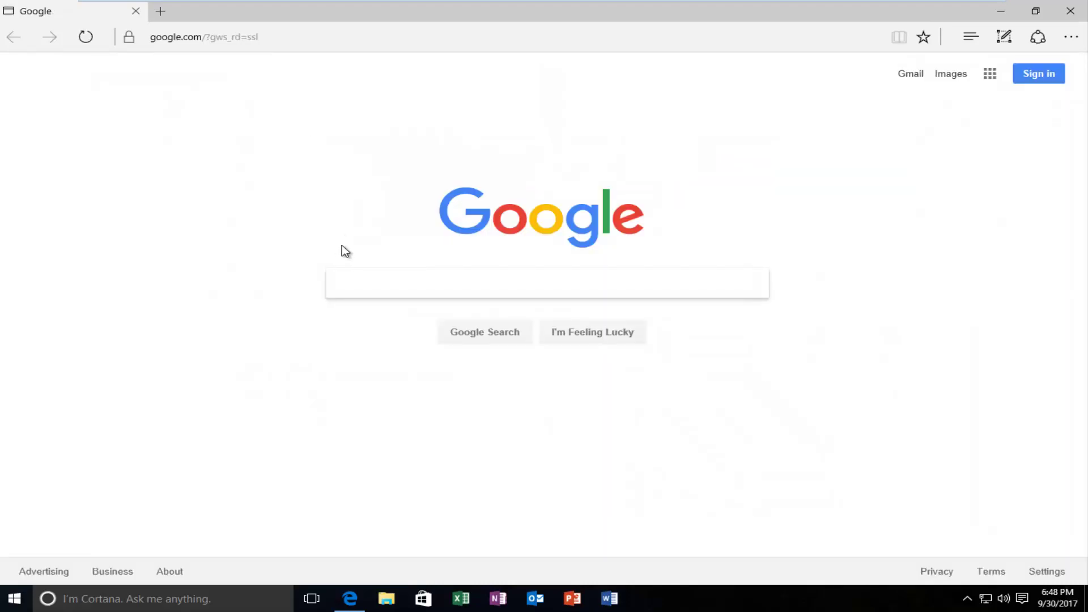
left_click(351, 282)
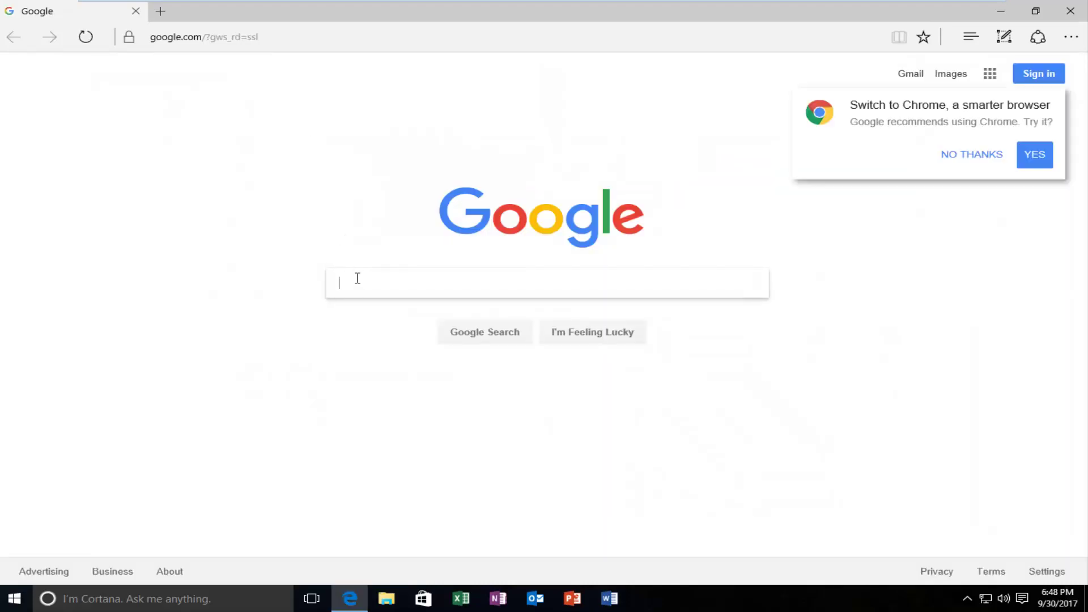
type("tweaking utlit")
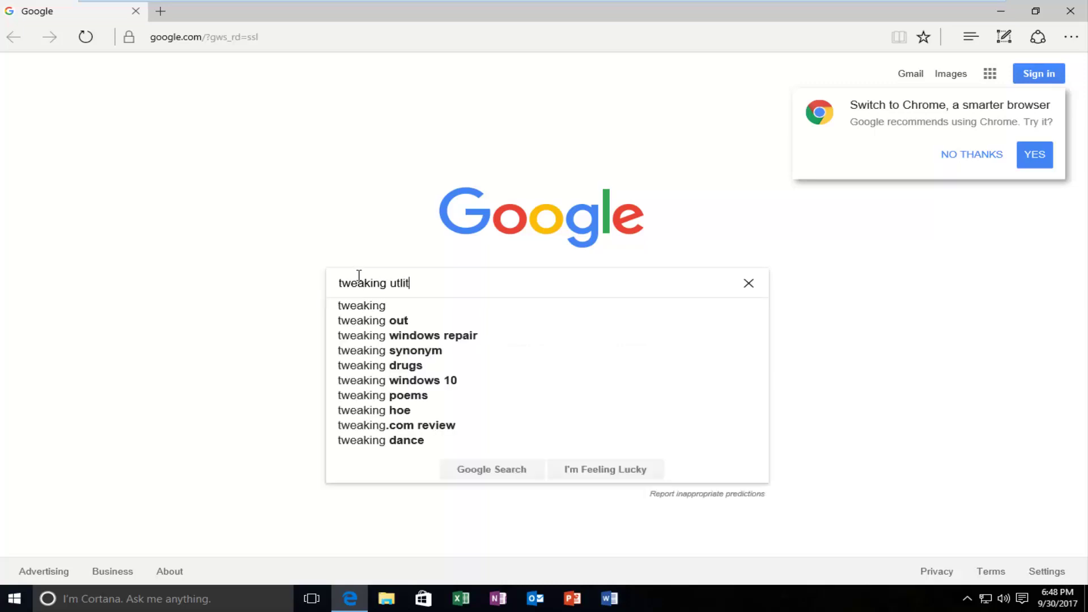
type("y windows")
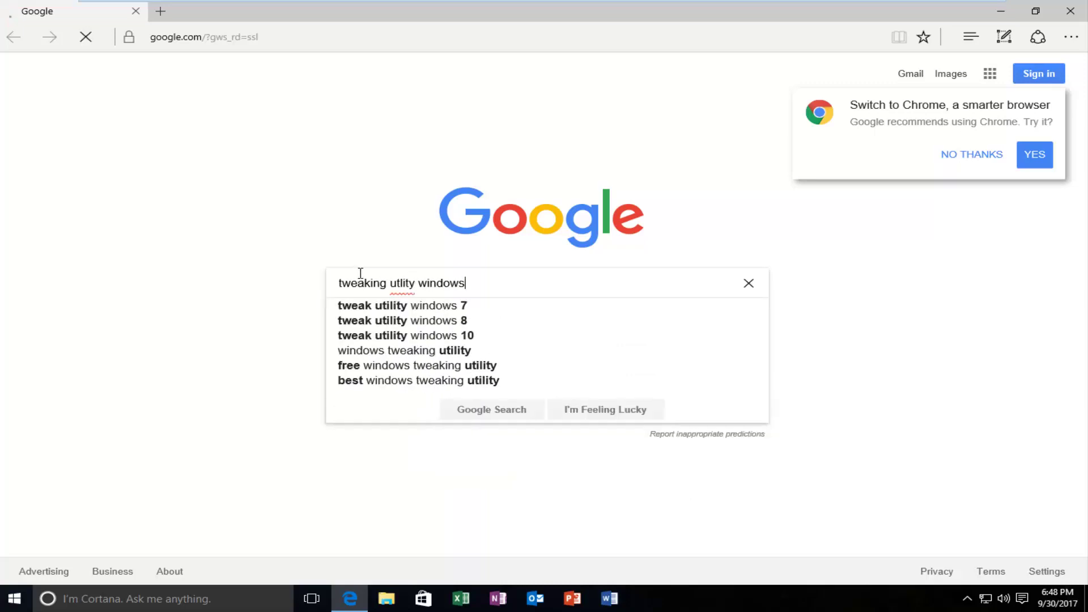
key("Return")
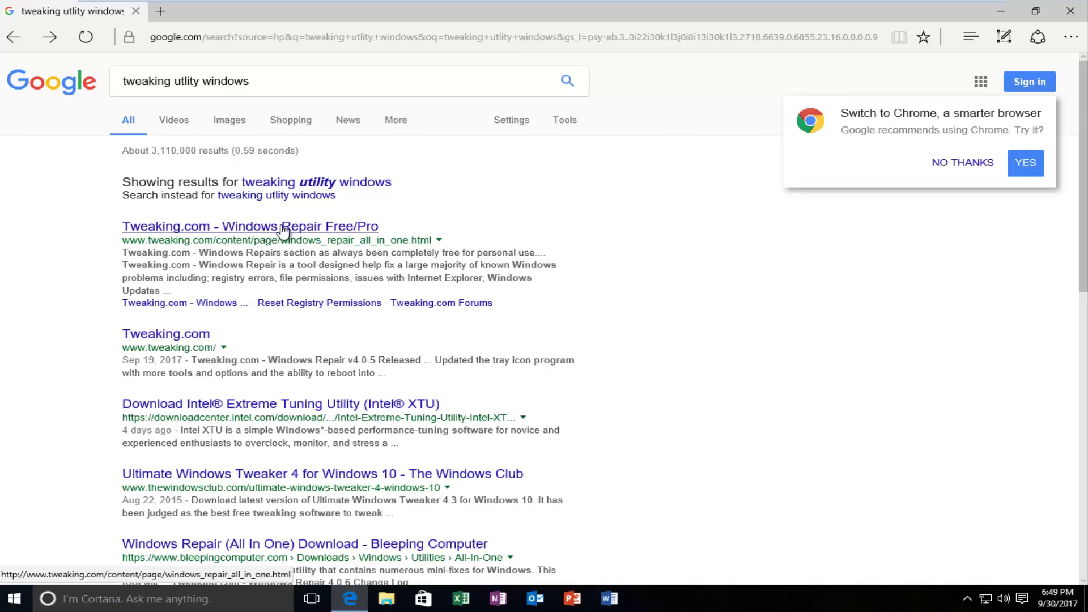
Open the Tweaking.com Windows Repair page and directly download the portable version zip.
left_click(304, 229)
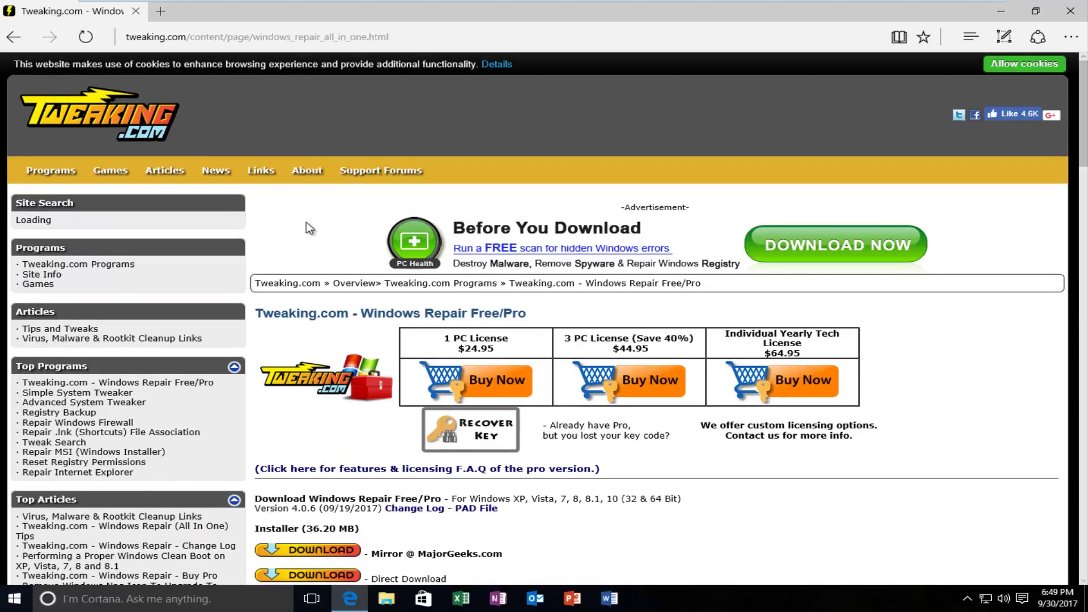
scroll(342, 249, "down", 3)
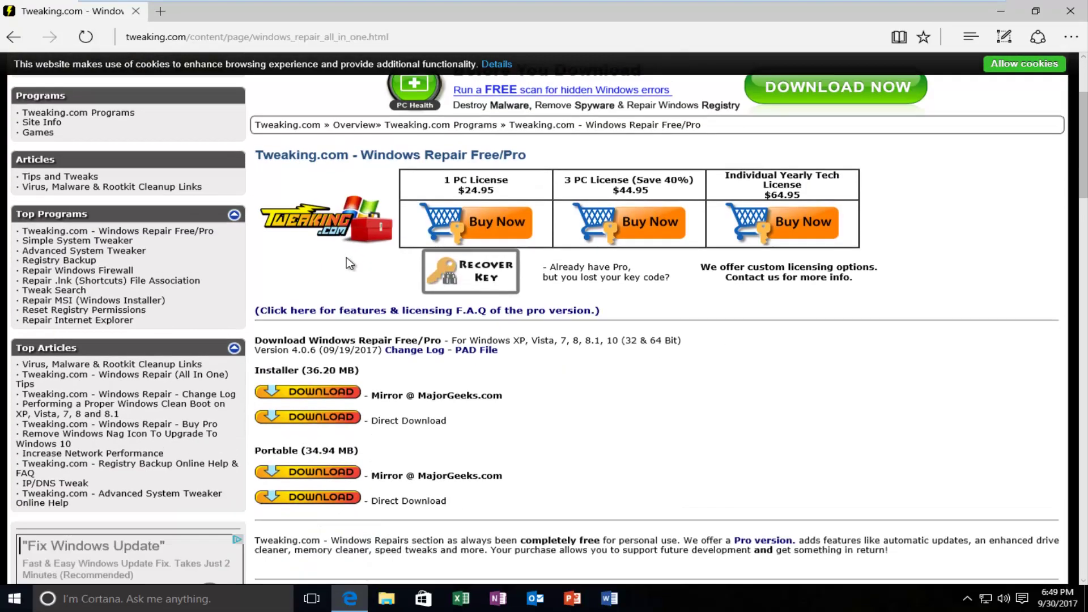
scroll(344, 268, "down", 2)
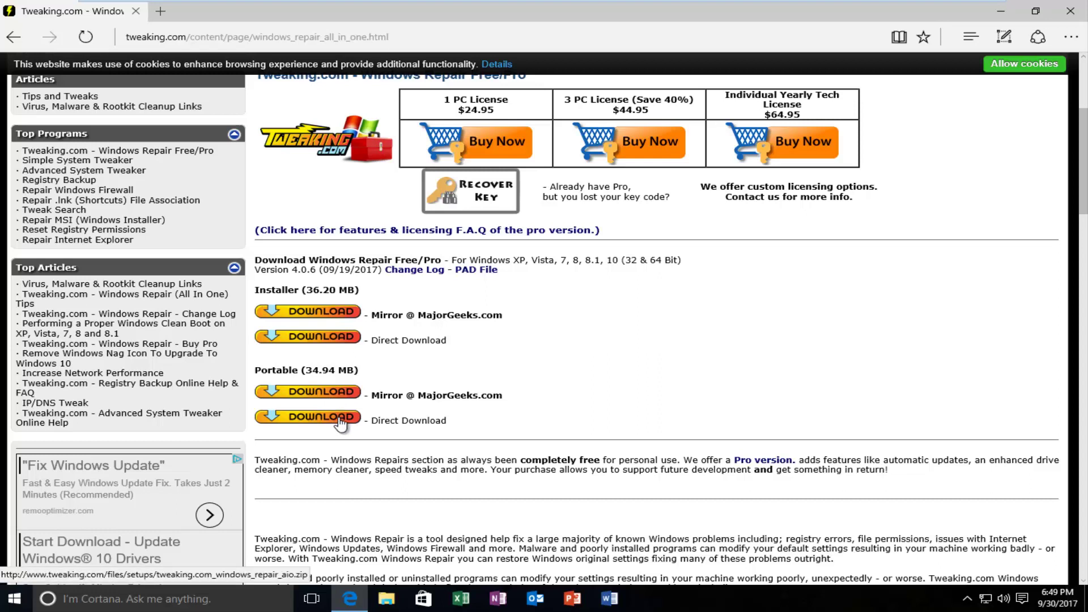
left_click(340, 422)
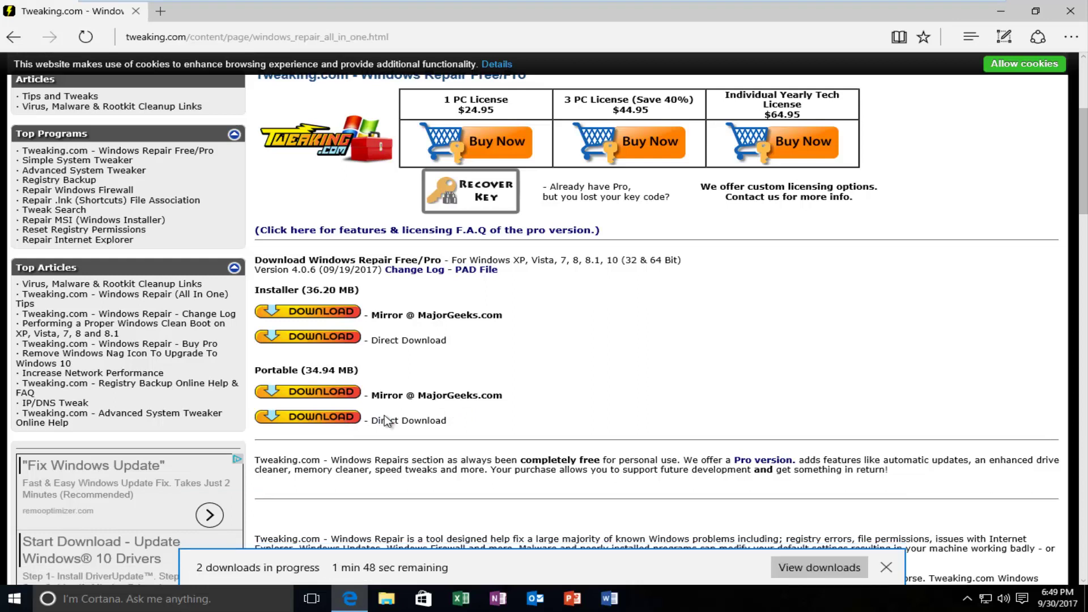
Cancel the duplicate download and open the finished tweaking.com_windows_repair_aio.zip in WinRAR.
left_click(817, 567)
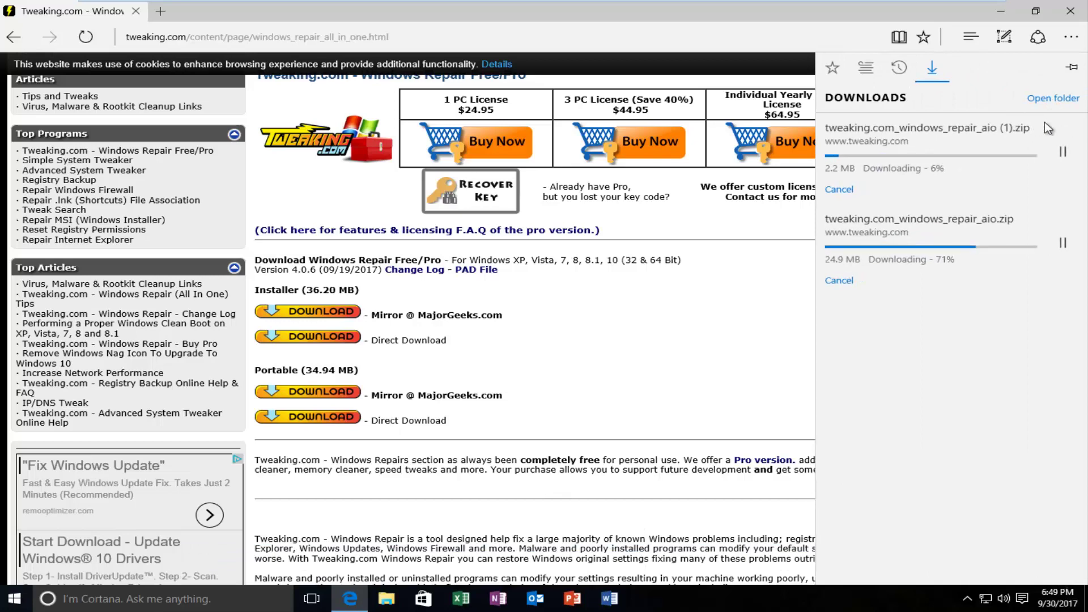
left_click(1065, 151)
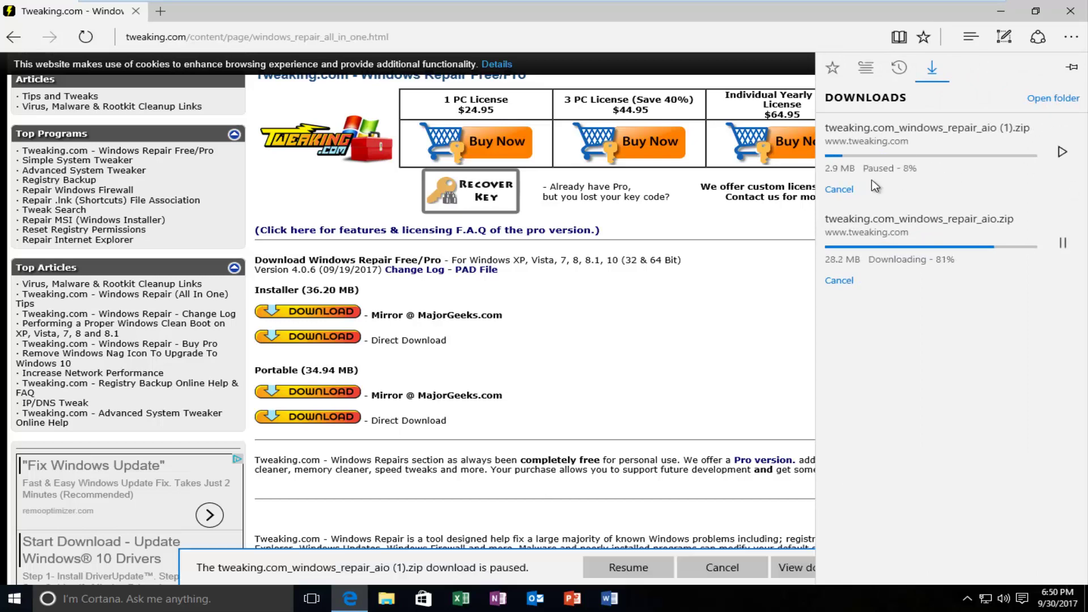
left_click(833, 190)
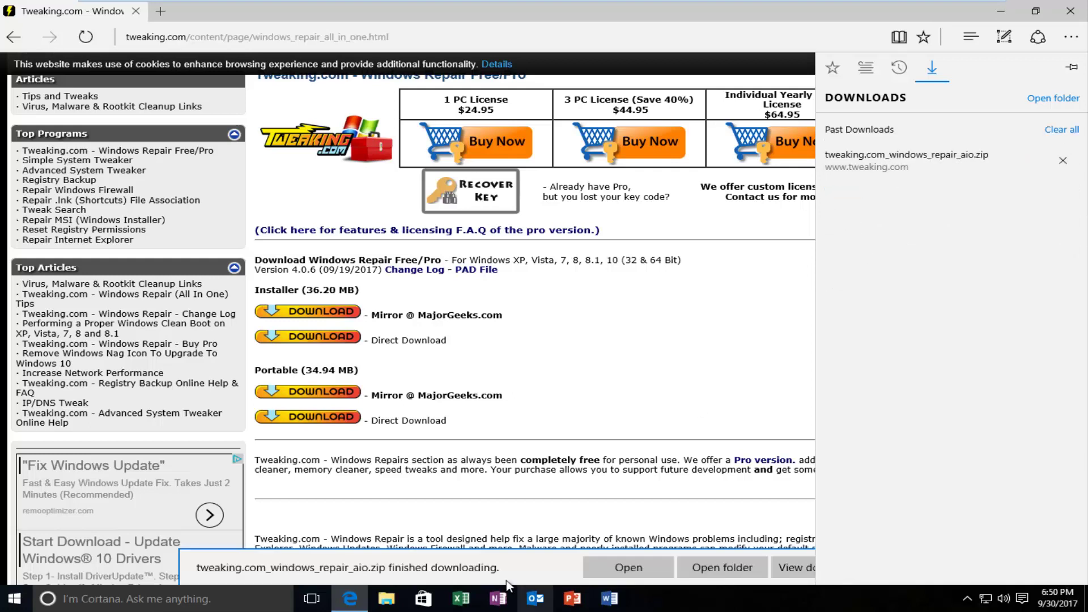
left_click(488, 575)
left_click(603, 564)
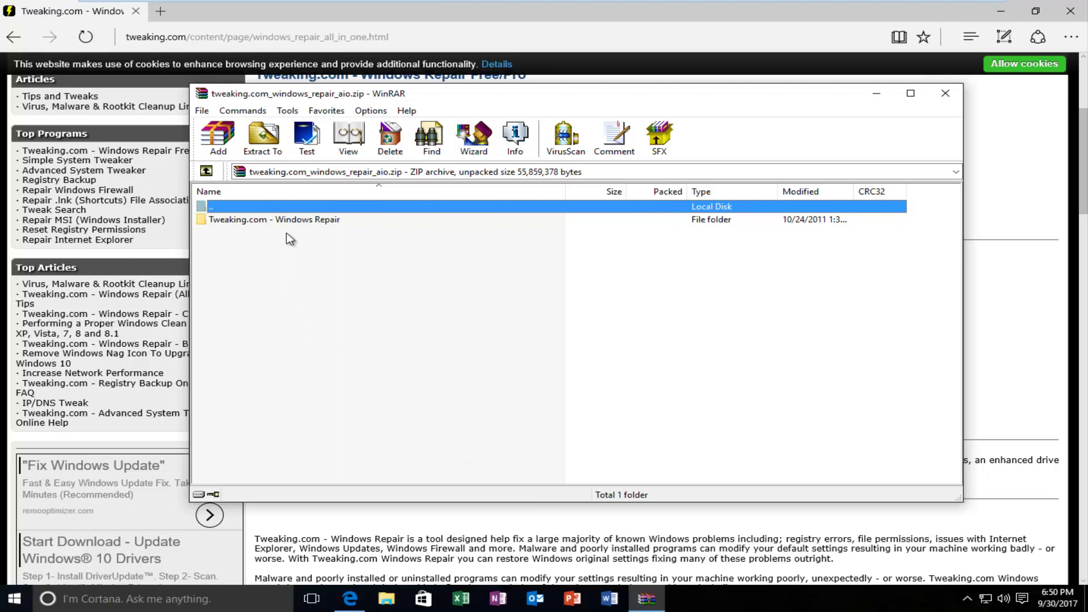
Extract the Tweaking.com - Windows Repair folder from the zip to the Desktop.
left_click(246, 221)
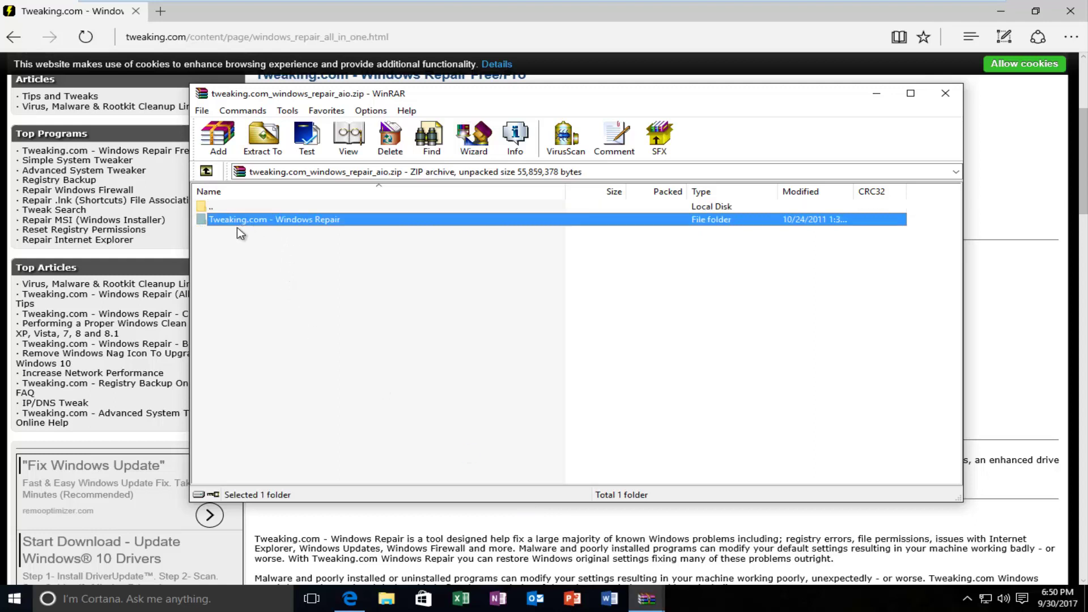
right_click(245, 225)
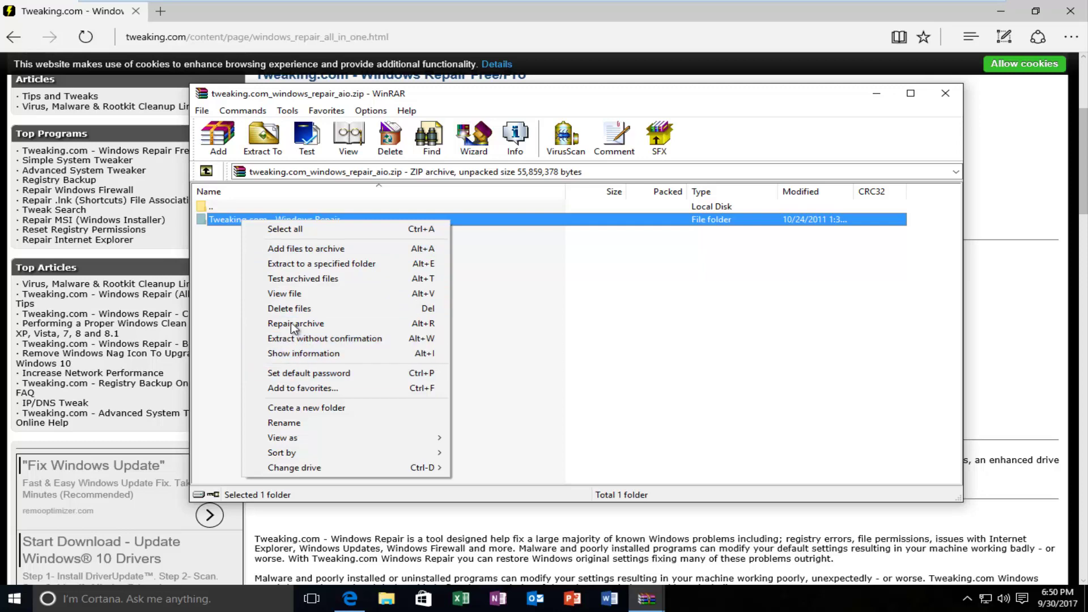
left_click(284, 264)
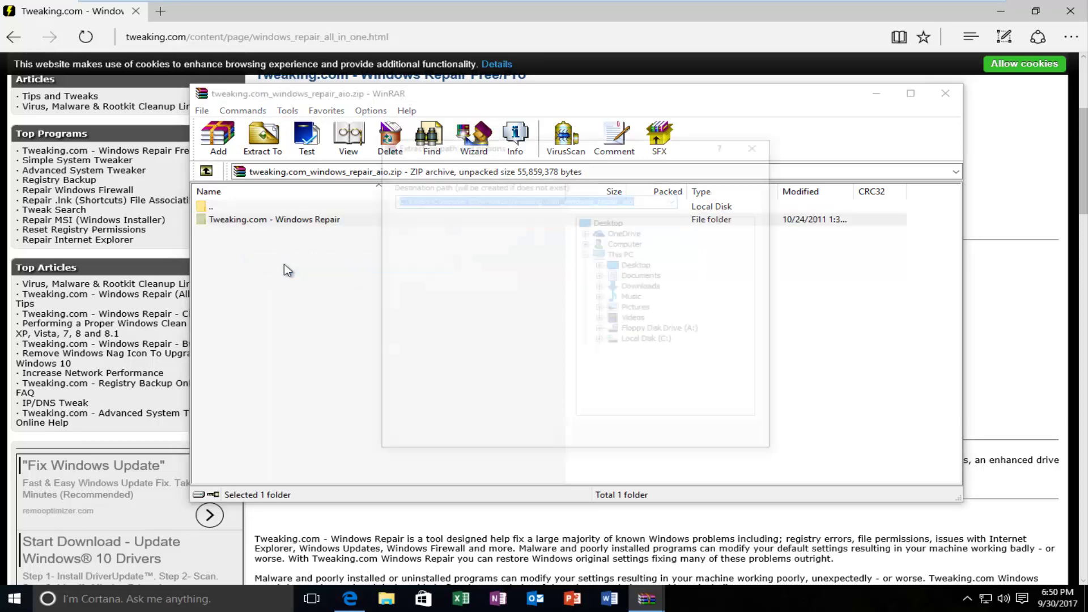
left_click(610, 221)
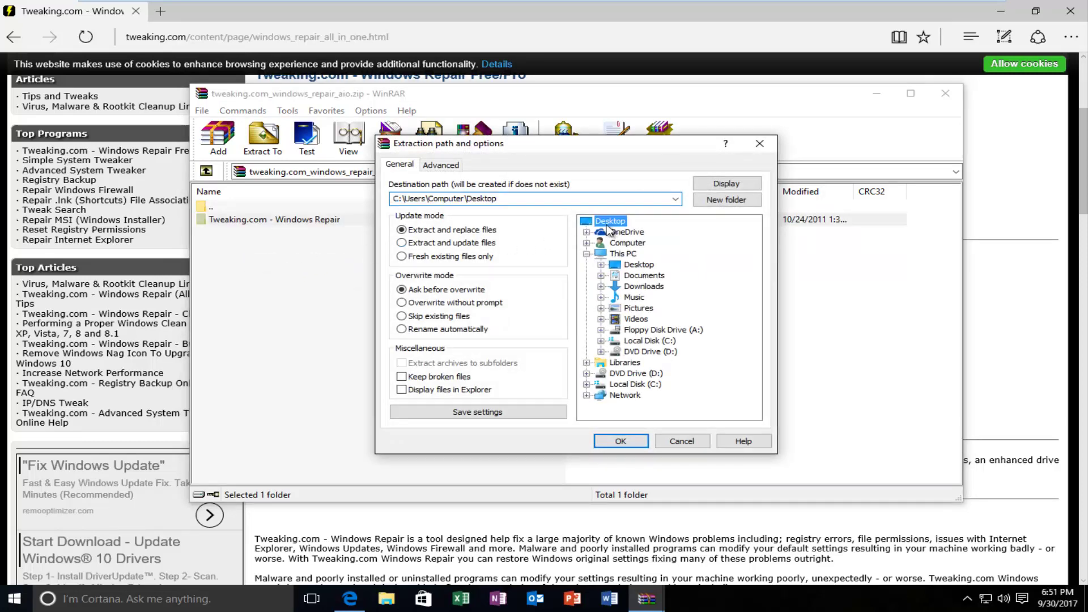
left_click(636, 440)
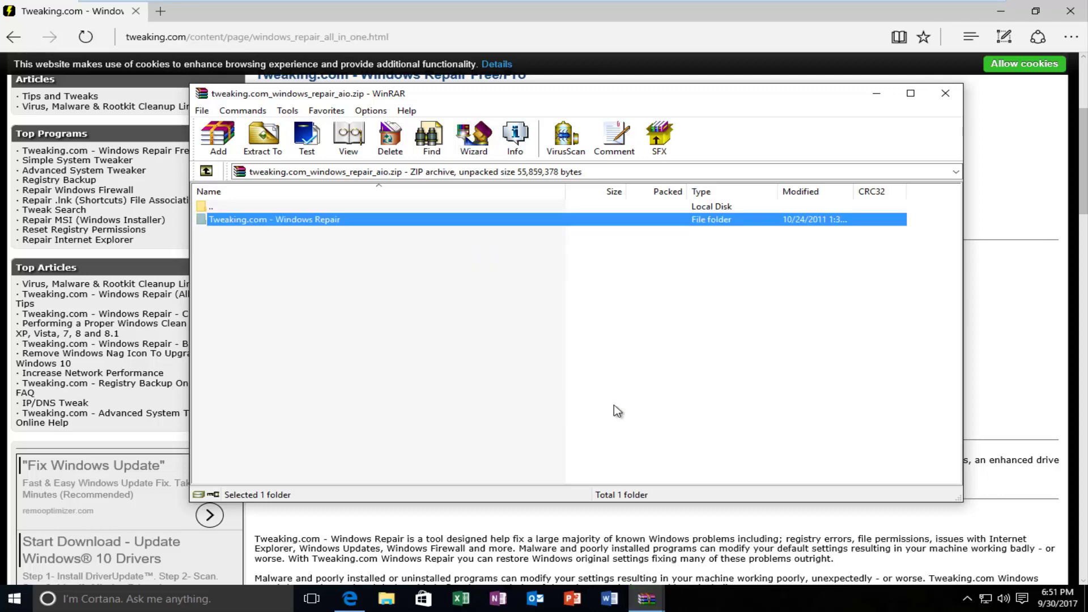
Close the WinRAR archive windows and Edge, and dismiss the OneDrive update notice.
left_click(946, 93)
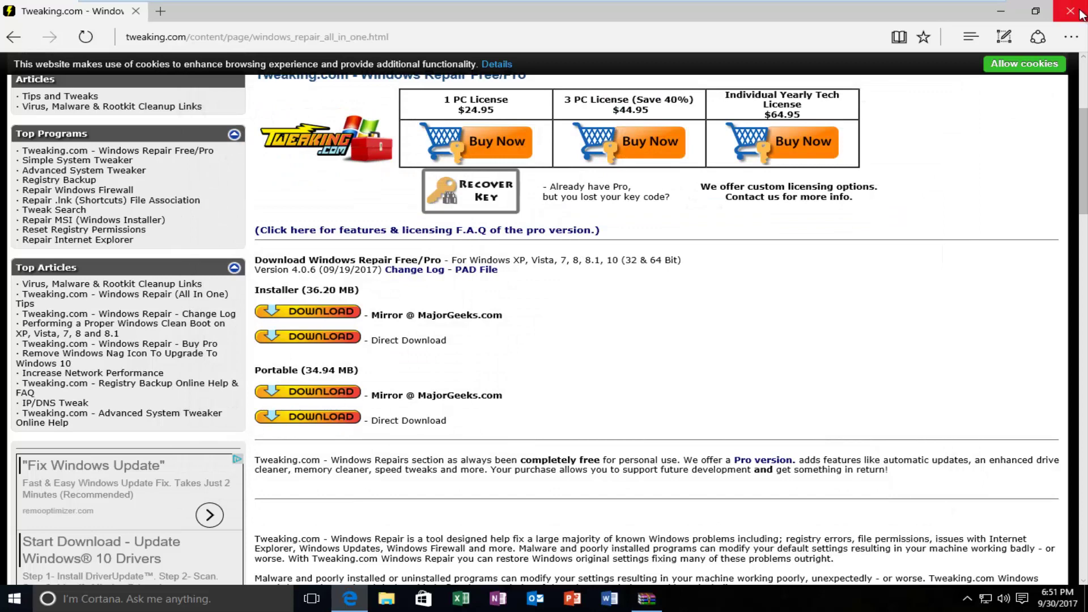
left_click(1080, 15)
left_click(945, 93)
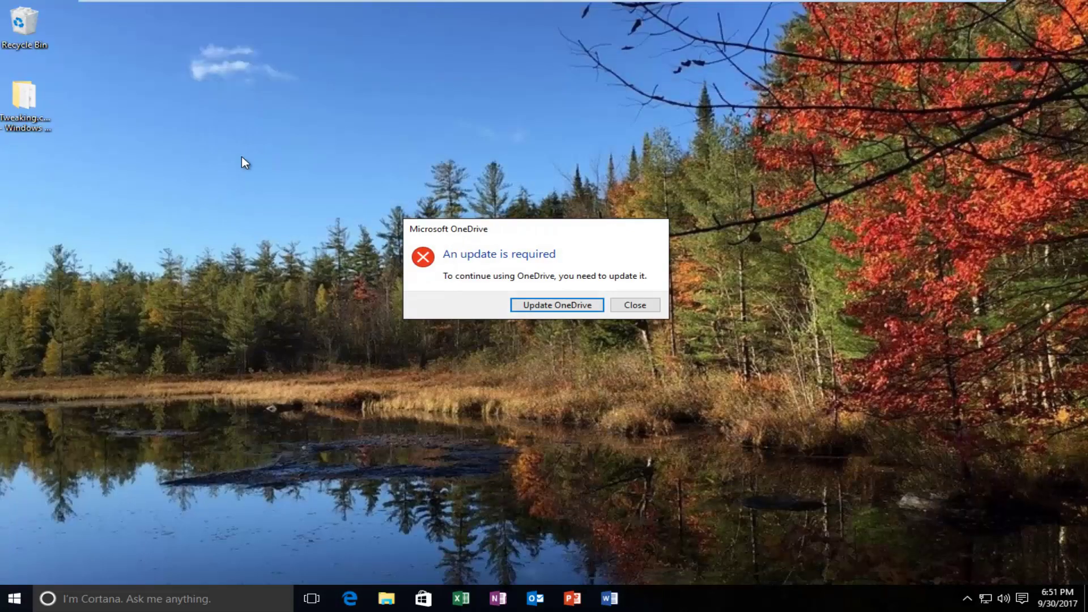
left_click(635, 309)
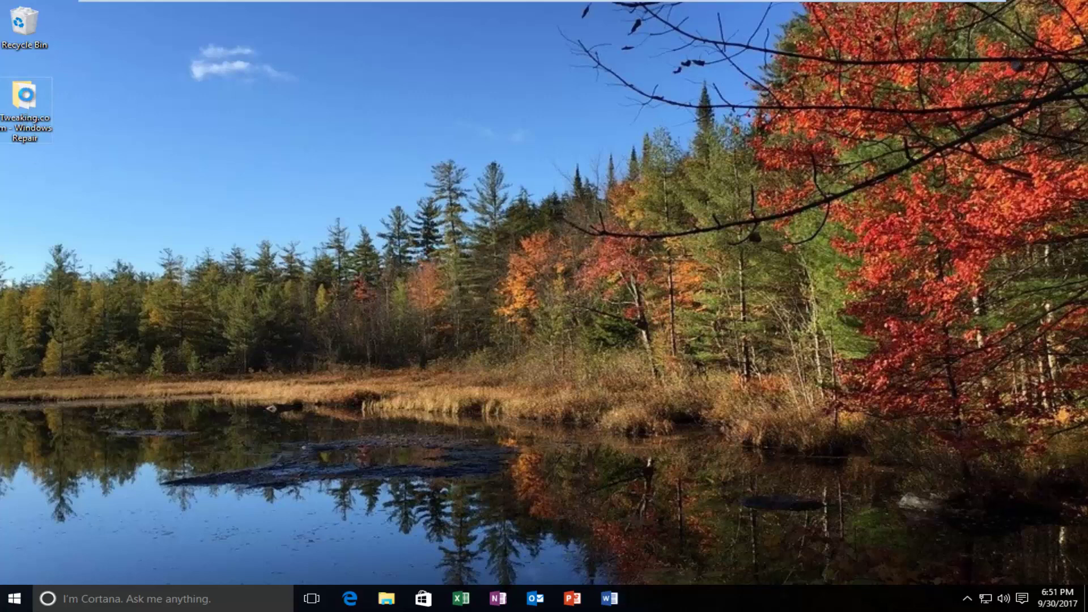
Open the extracted Tweaking.com - Windows Repair folder on the desktop and launch Repair_Windows.
double_click(29, 100)
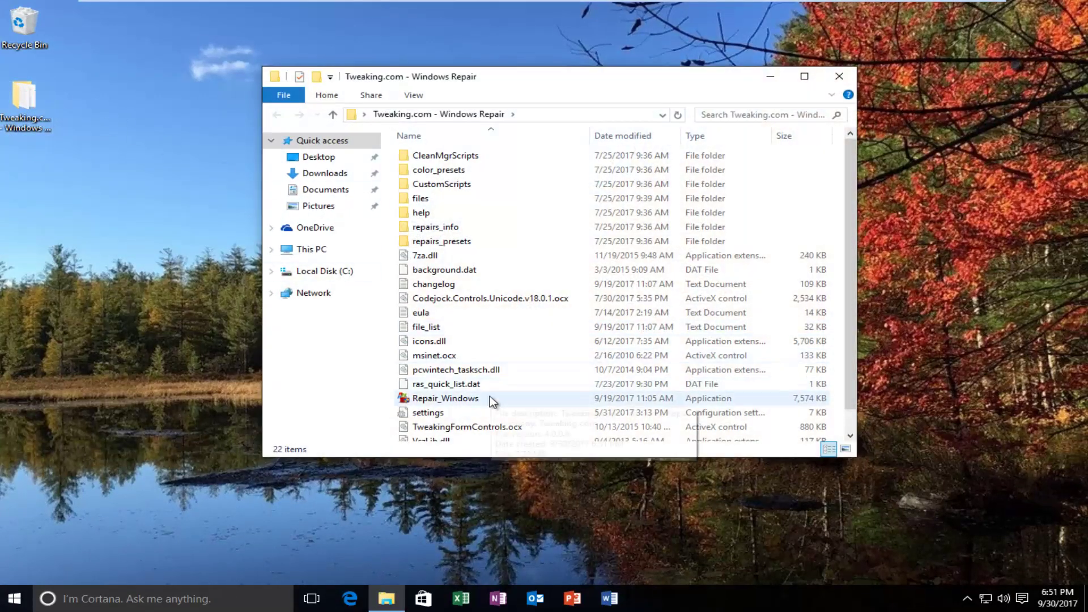
double_click(445, 400)
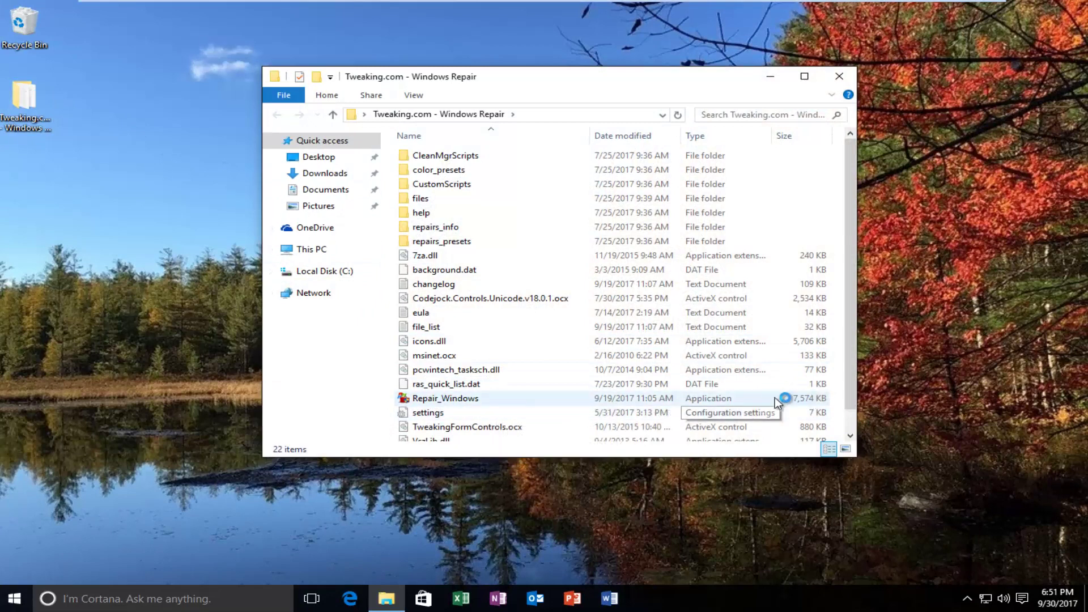
left_click(421, 402)
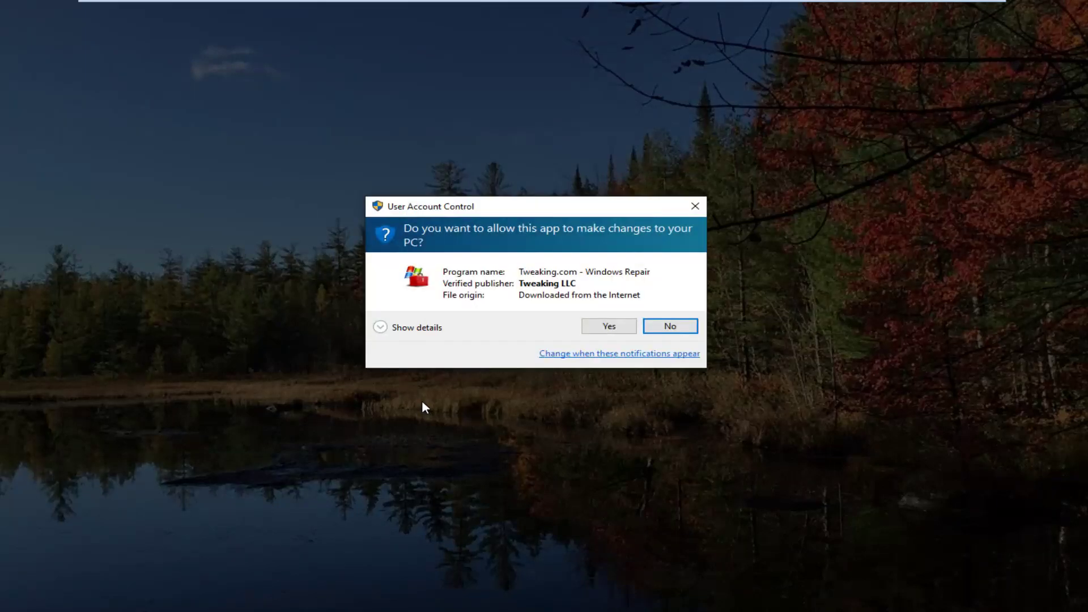
Allow Repair_Windows through User Account Control and minimize the Explorer folder window.
left_click(606, 327)
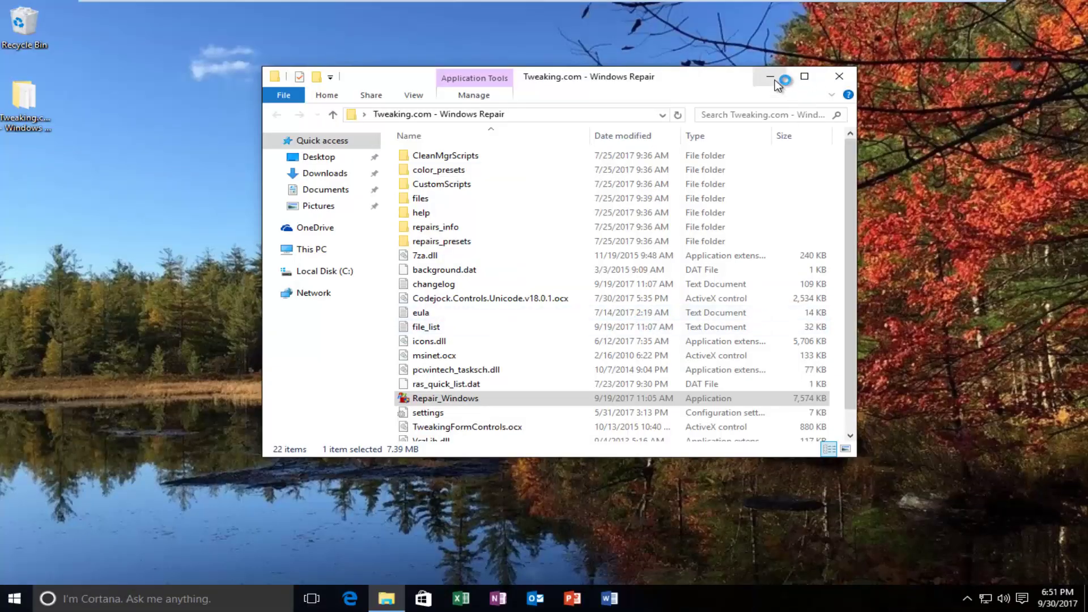
left_click(770, 76)
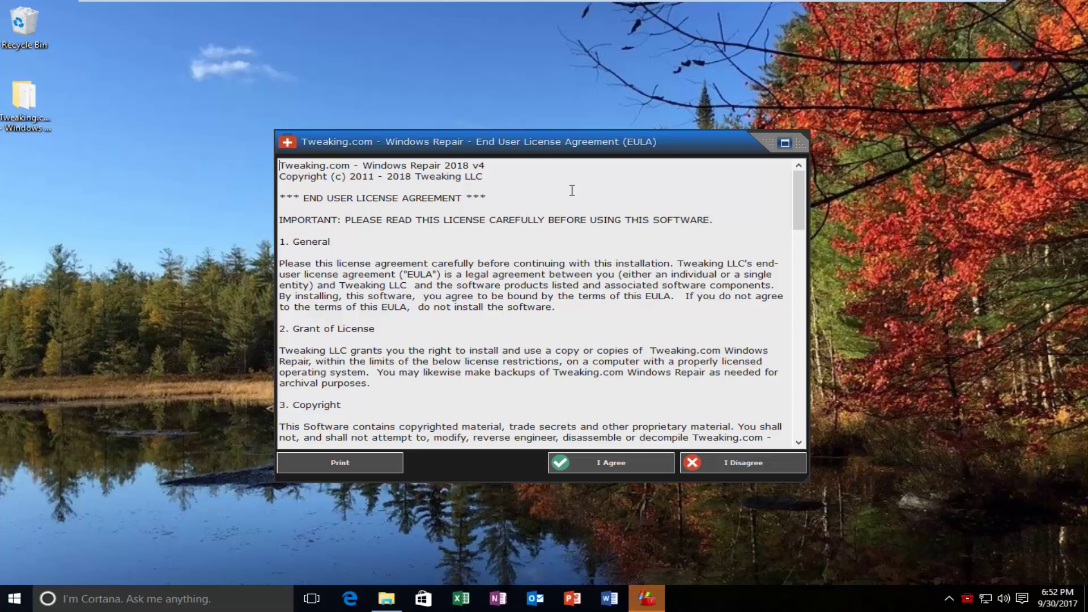
Accept the licence, jump to Repairs and open the list of 43 selected repairs after the registry backup.
left_click(604, 468)
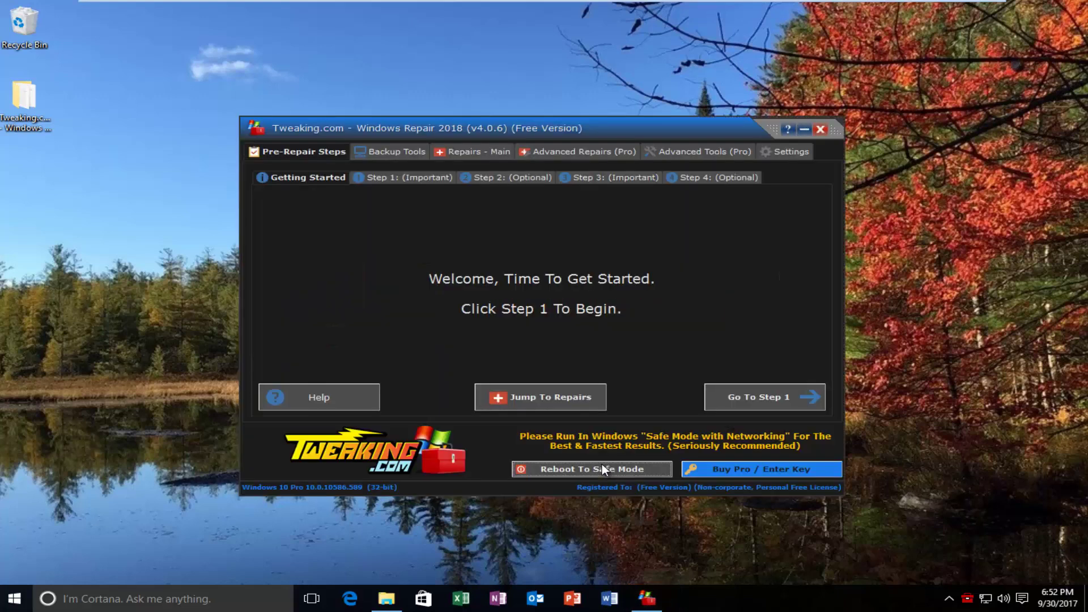
left_click(531, 398)
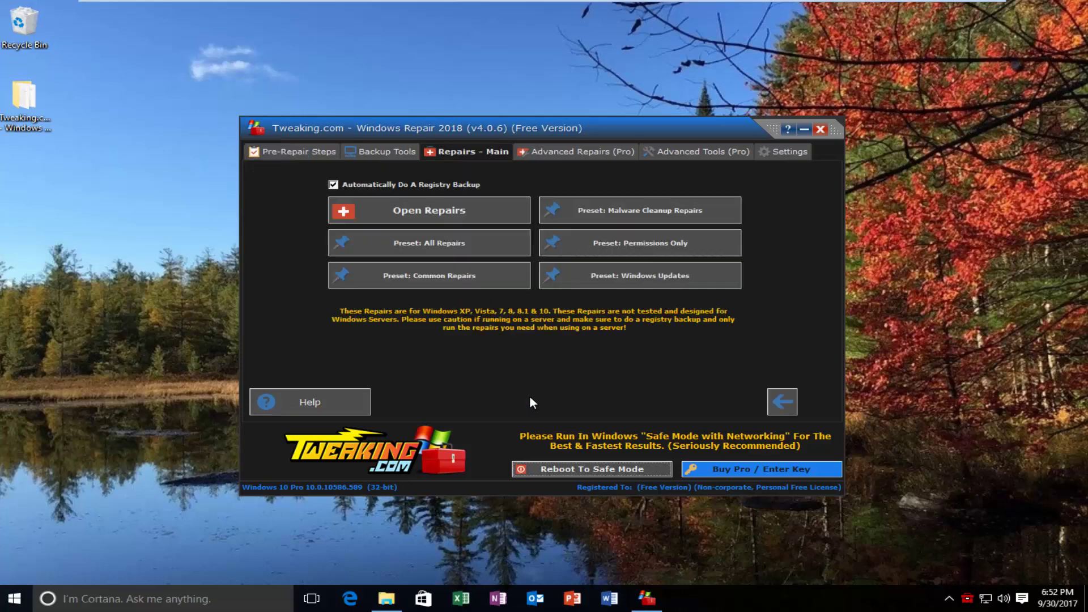
left_click(418, 216)
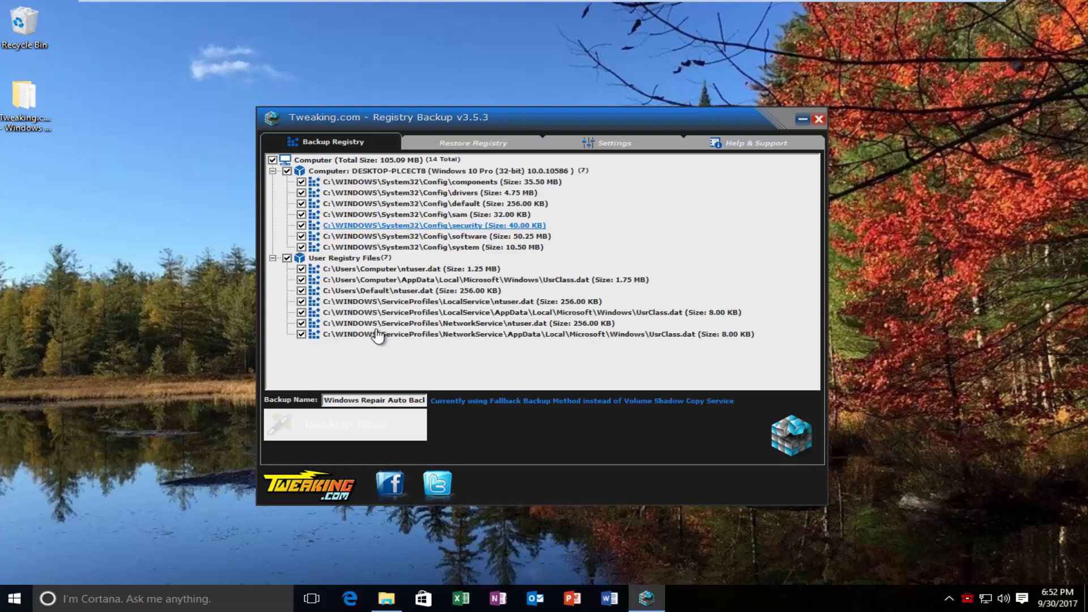
scroll(400, 286, "down", 7)
scroll(400, 286, "up", 7)
scroll(357, 250, "down", 8)
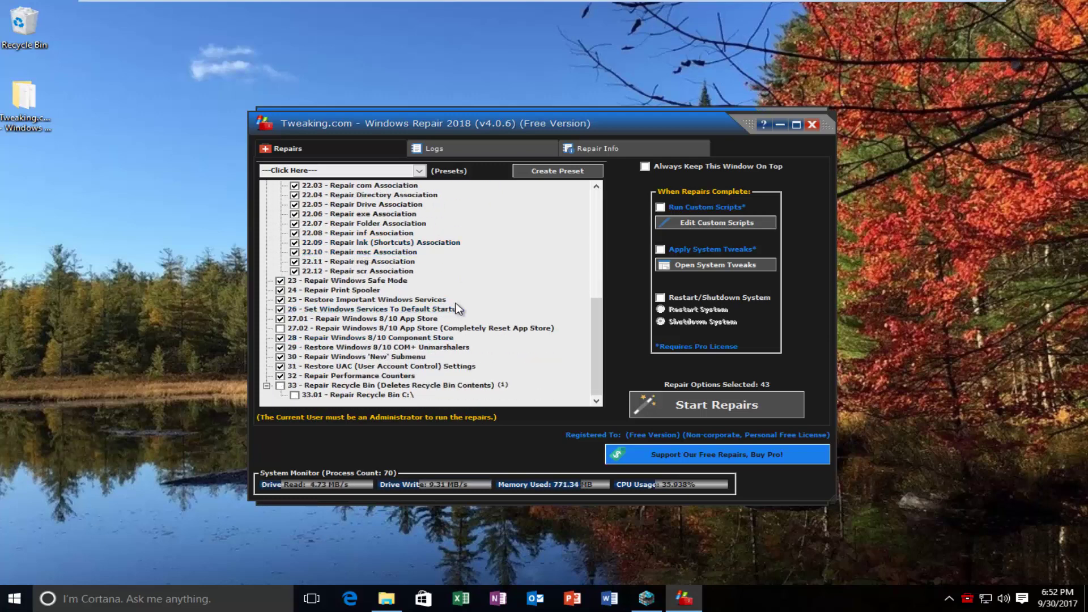
Start running all 43 selected repairs.
left_click(686, 406)
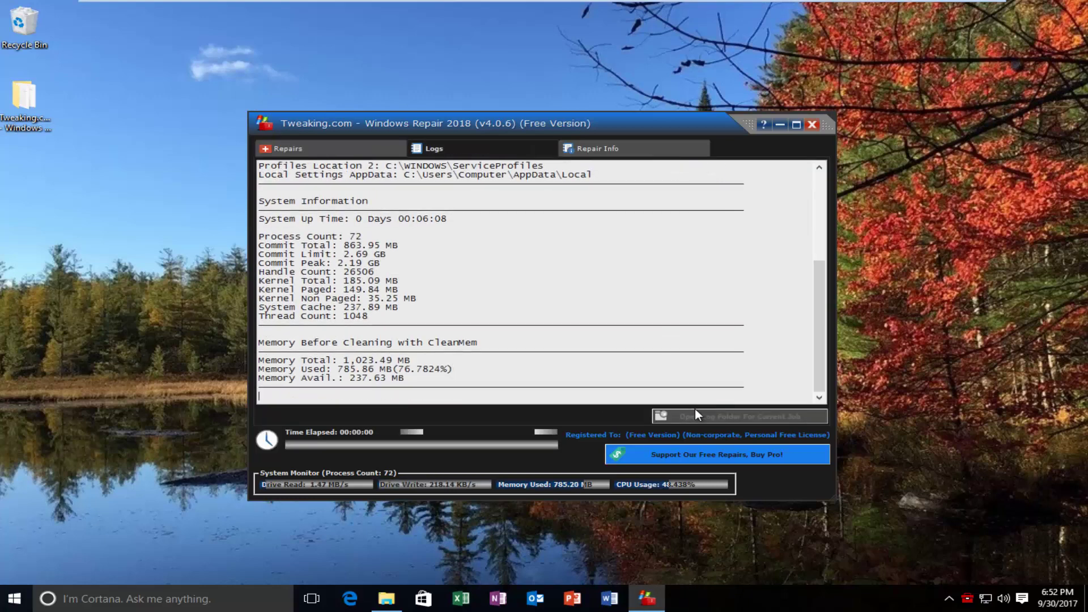